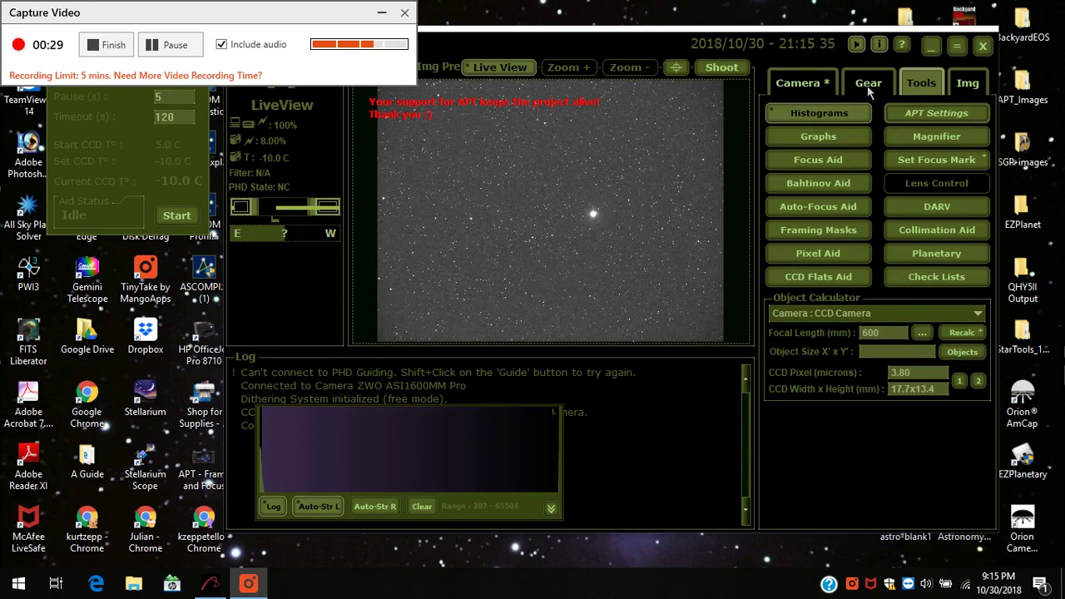
- Show the mount, focuser and filter wheel controls in the Gear panel
click(868, 86)
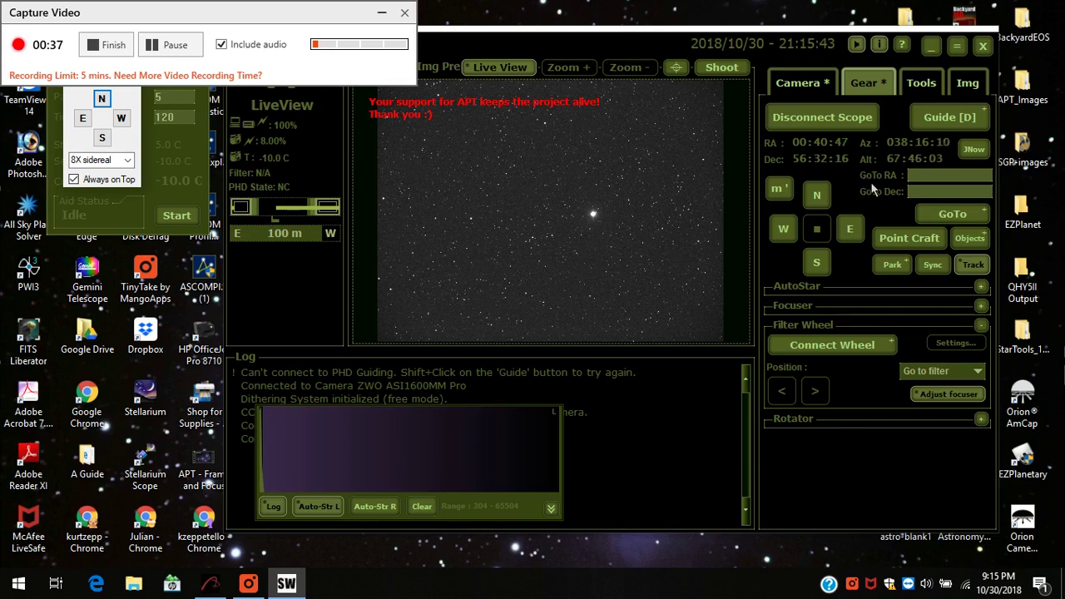
- Connect the filter wheel at the L filter and bring up the Deep Sky object catalogue
click(858, 353)
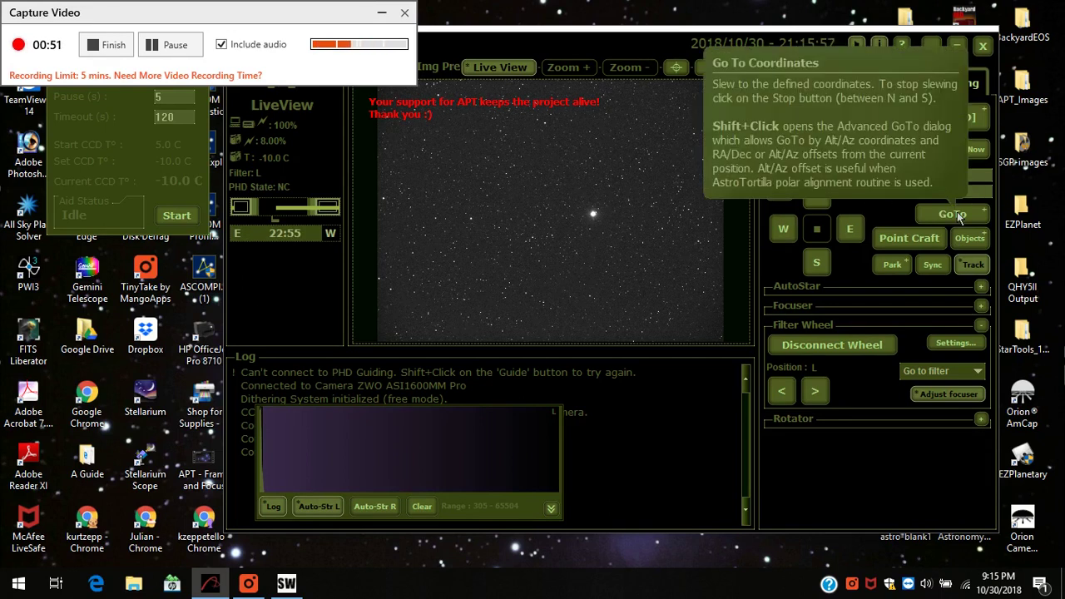
click(967, 244)
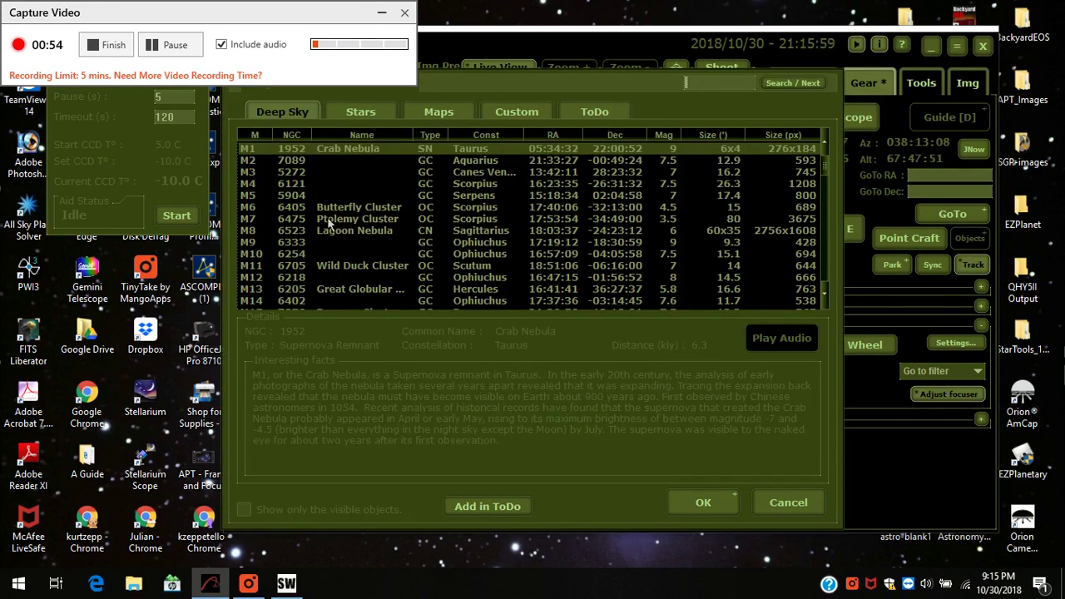
- Pick the star Shedir (RA 00:40:30, Dec 56:32:14) from the Stars list as the GoTo target
click(353, 112)
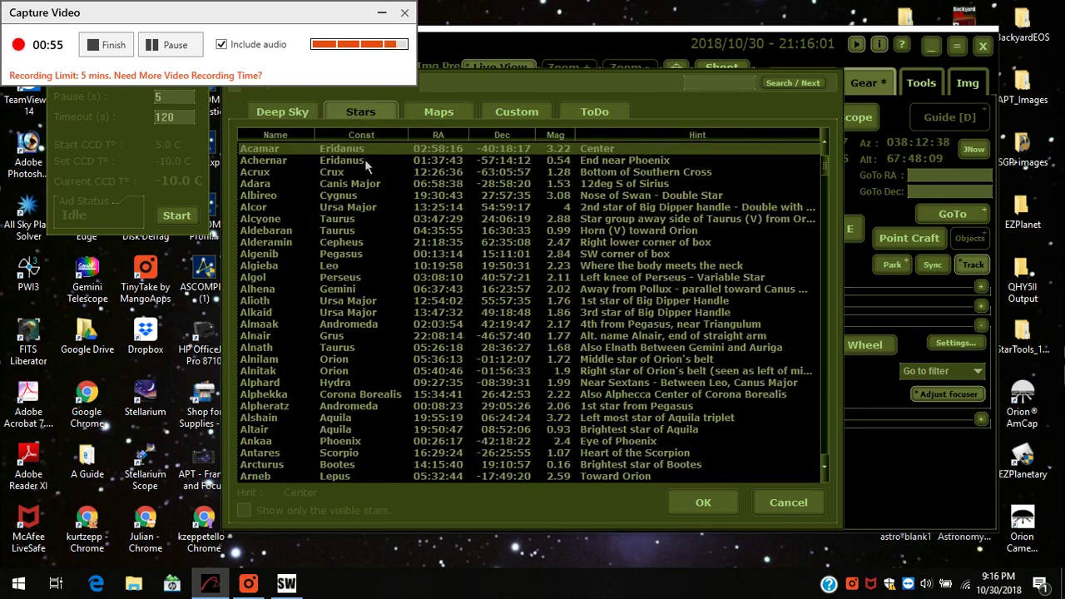
scroll(381, 267, down, 12)
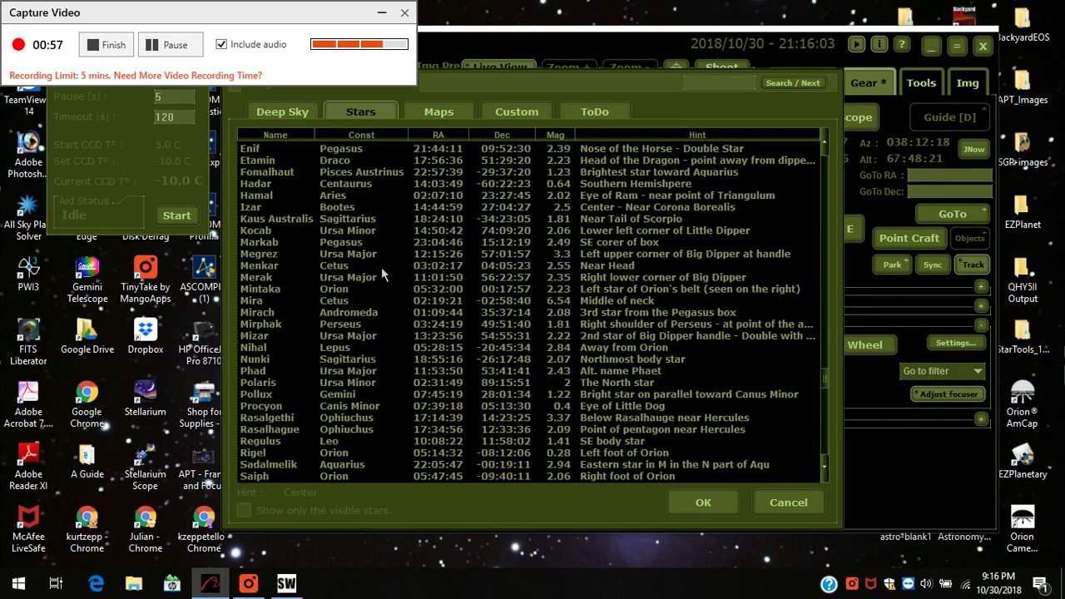
scroll(381, 267, down, 4)
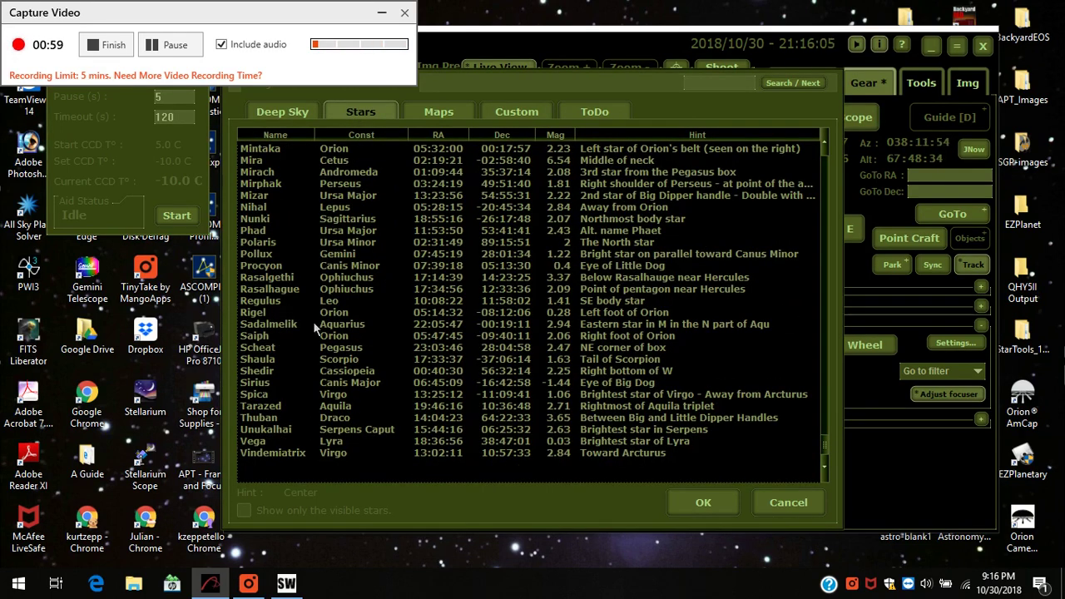
click(351, 374)
click(704, 503)
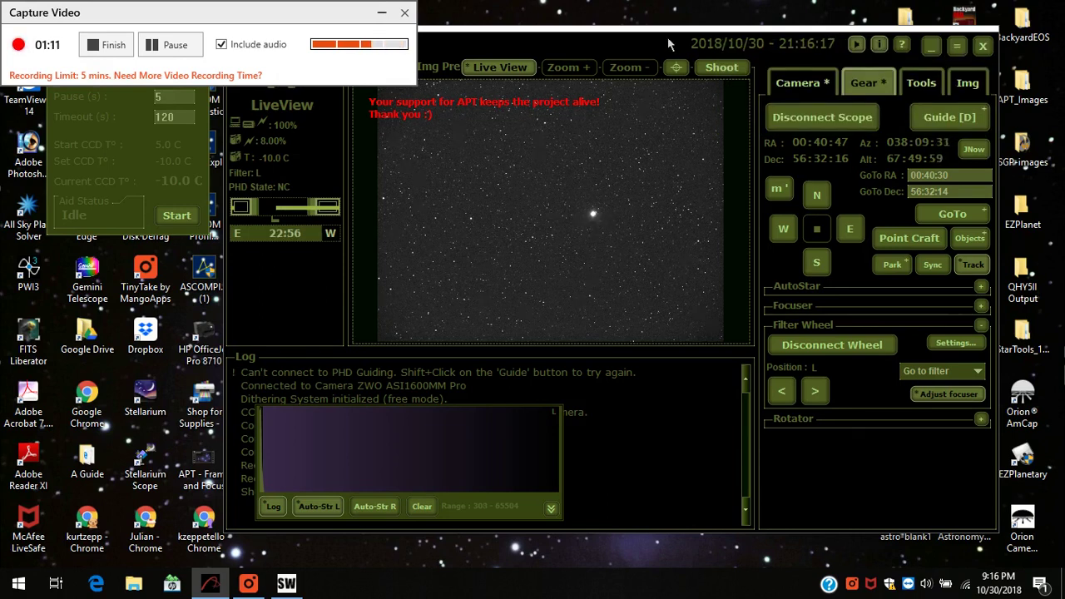
drag(668, 36, 670, 72)
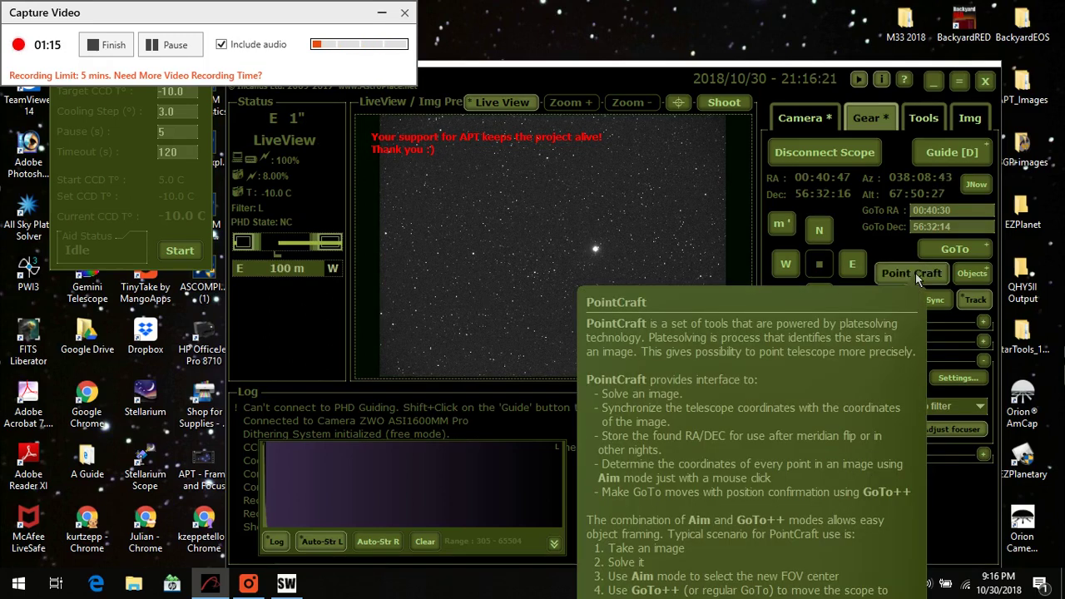
- Solve the live view in PointCraft from Shedir's approximate position, yielding centre 00:42:15 / 56:39:02 at 6.66"/px
click(915, 273)
drag(618, 36, 132, 182)
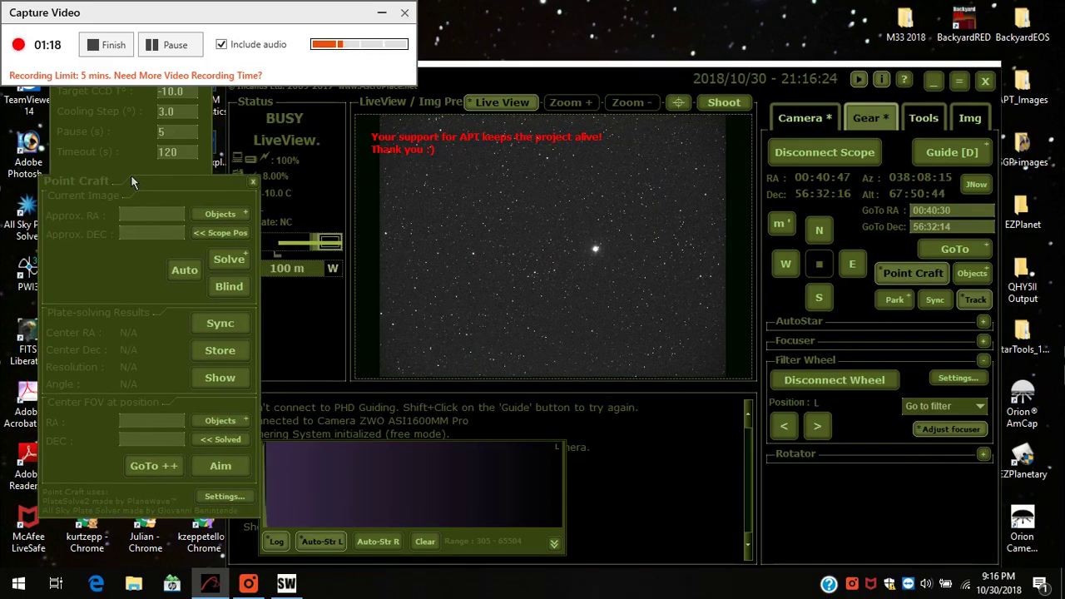
click(222, 217)
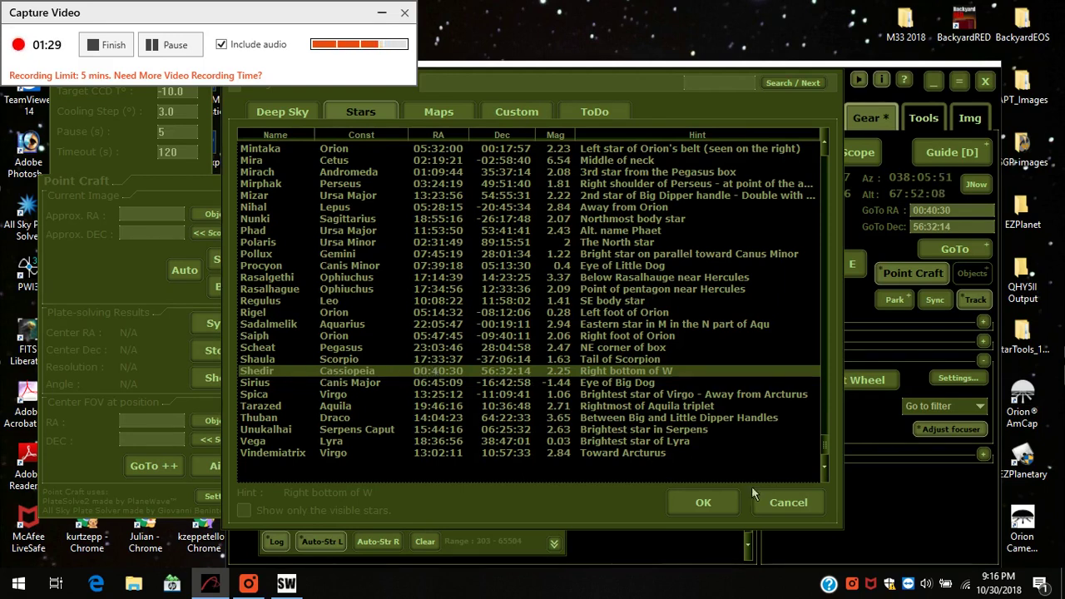
click(702, 502)
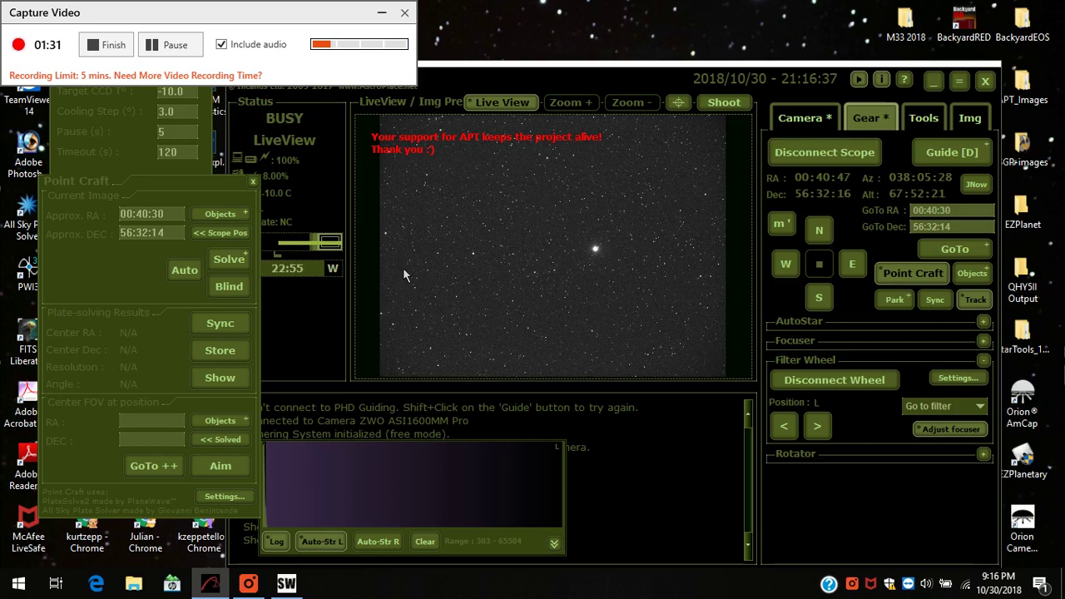
click(229, 261)
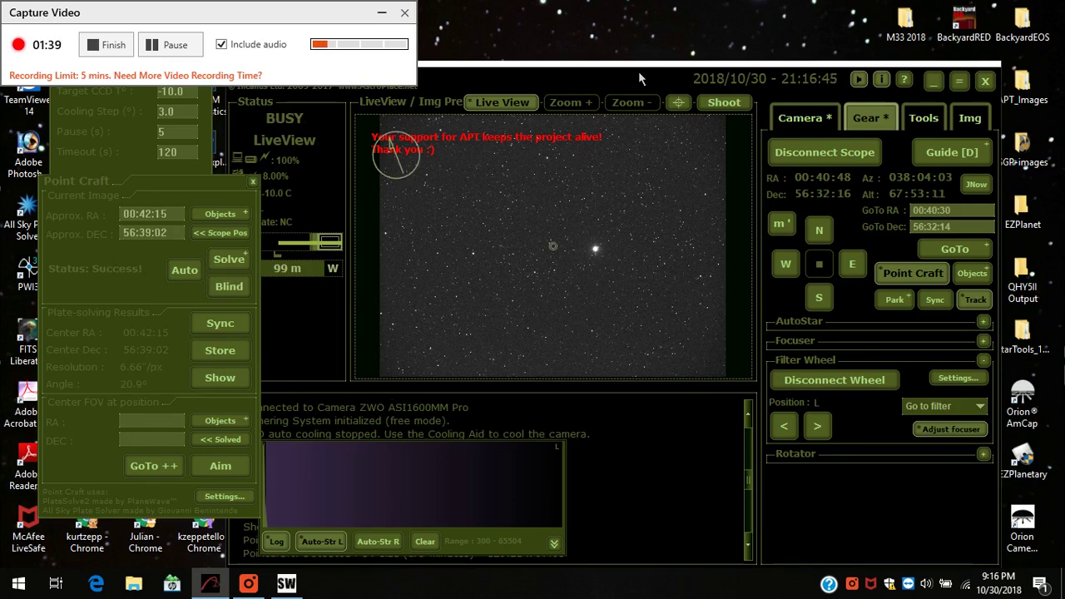
- Sync the mount to the solve and enter Shedir's 00:40:30 / 56:32:14 as the centre-FOV position
click(220, 324)
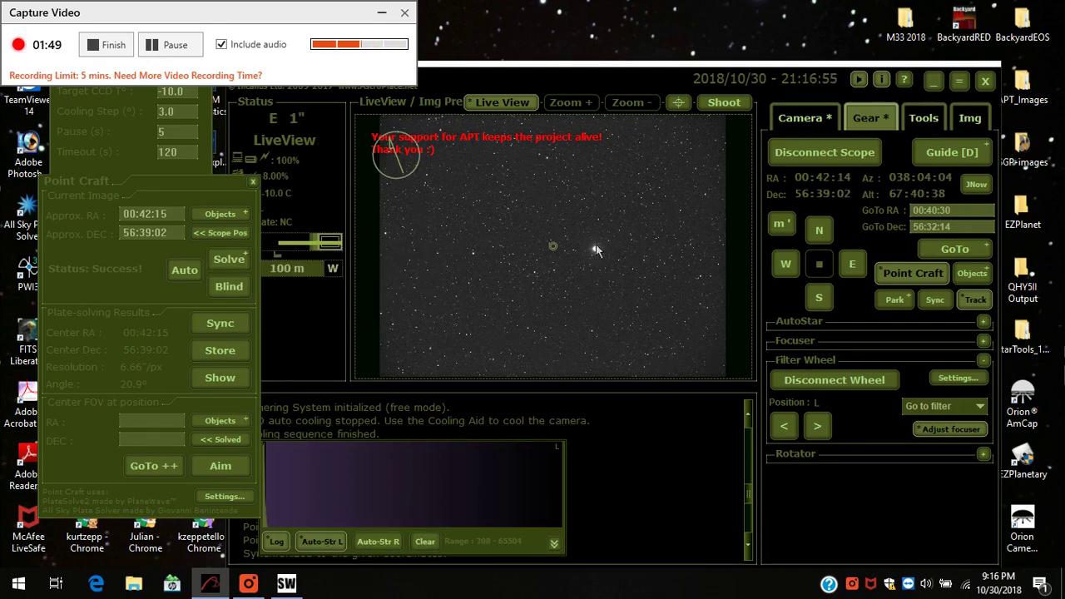
click(218, 422)
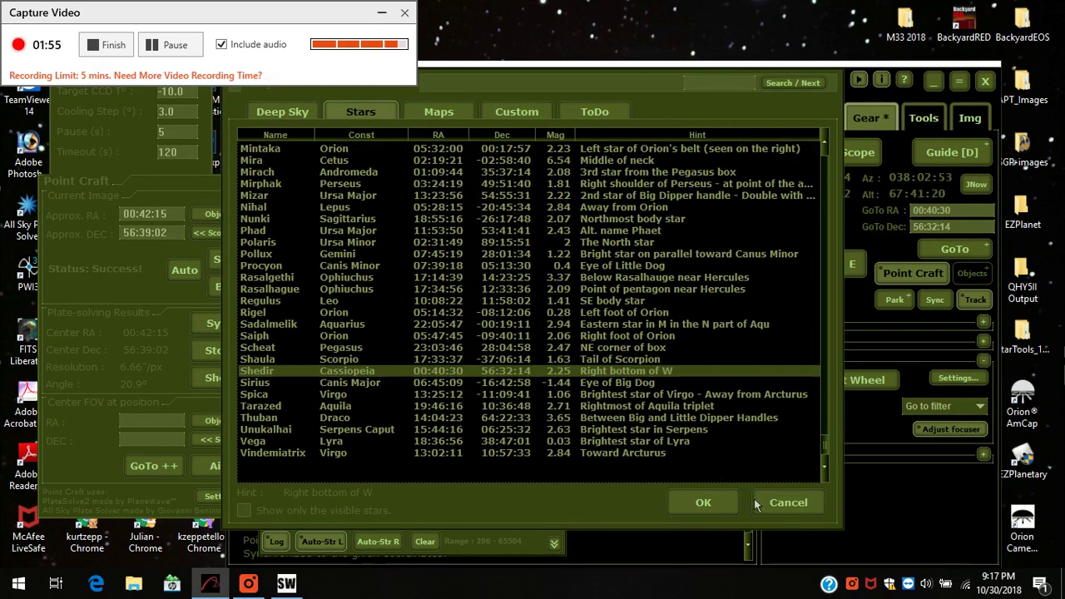
click(703, 504)
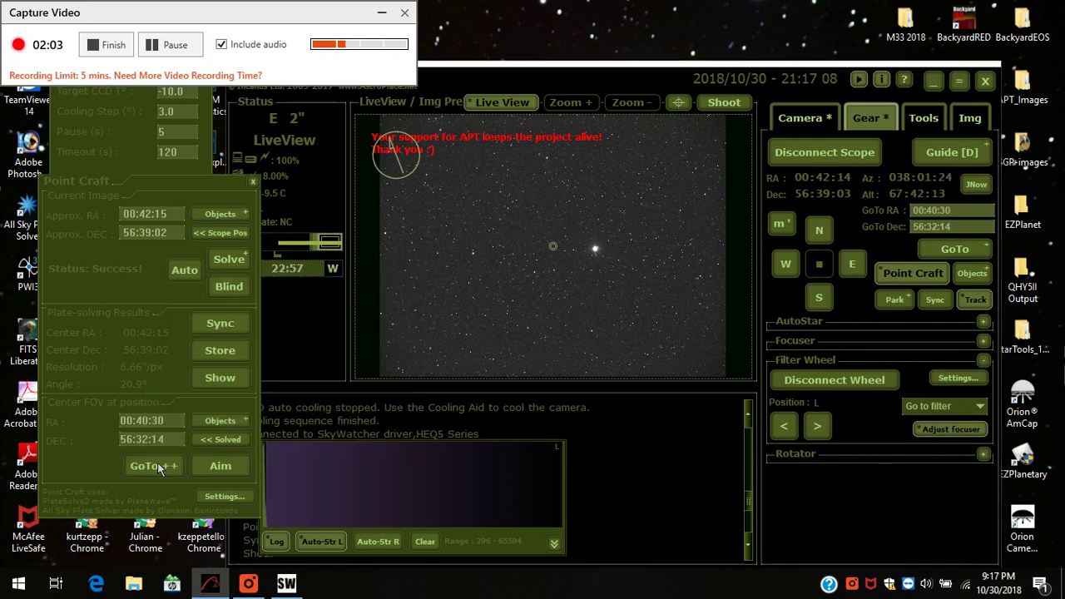
- Run GoTo++ to centre Shedir, with the re-solve landing at RA 00:40:32, Dec 56:31:54
click(159, 469)
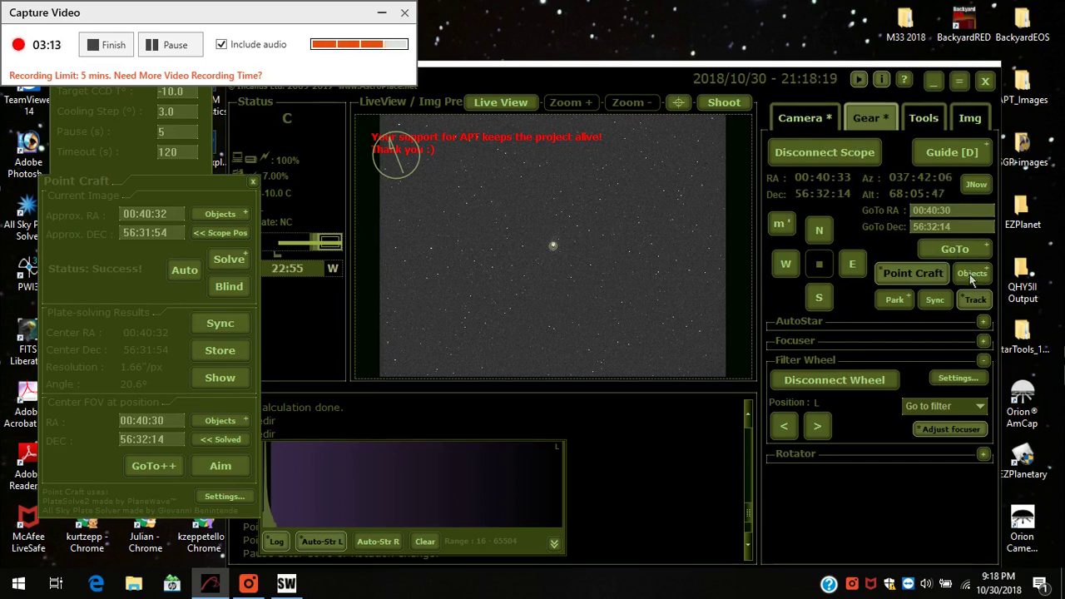
click(969, 273)
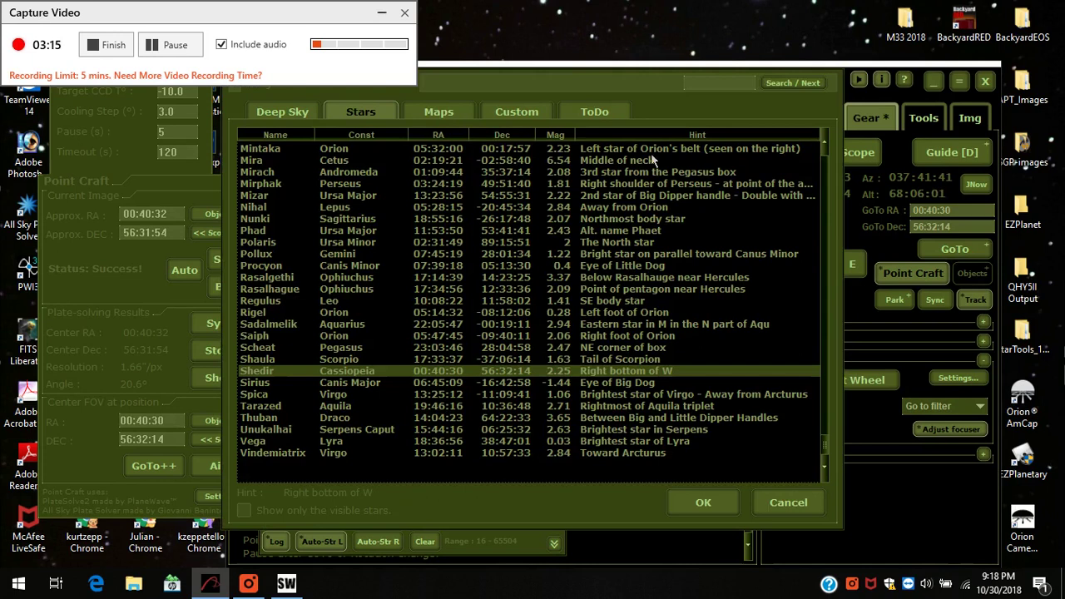
- Look through the custom object list, then close the catalogue without choosing a target
click(526, 113)
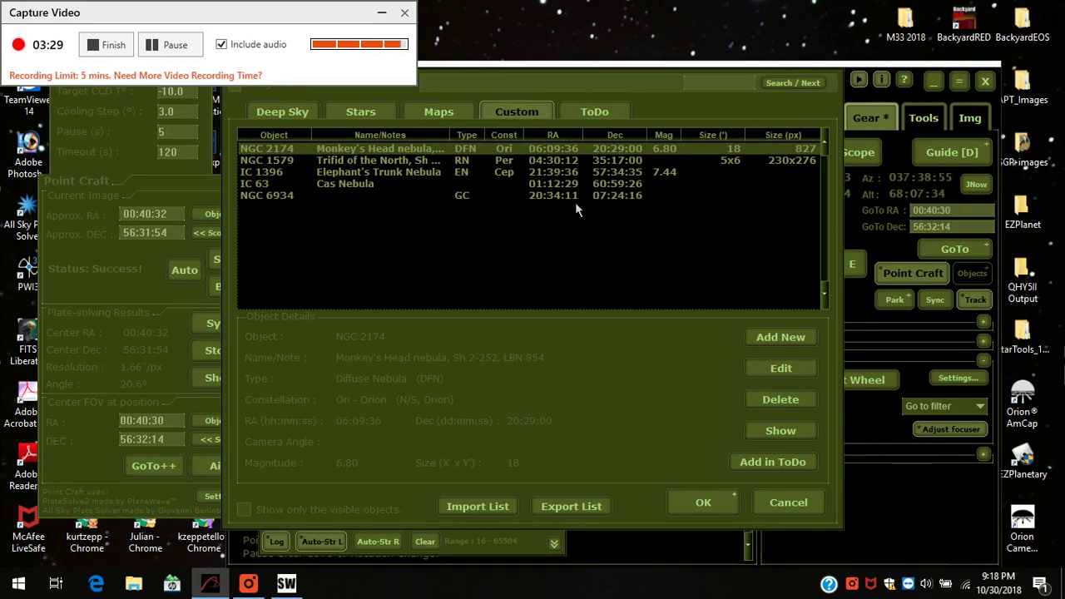
drag(628, 83, 665, 98)
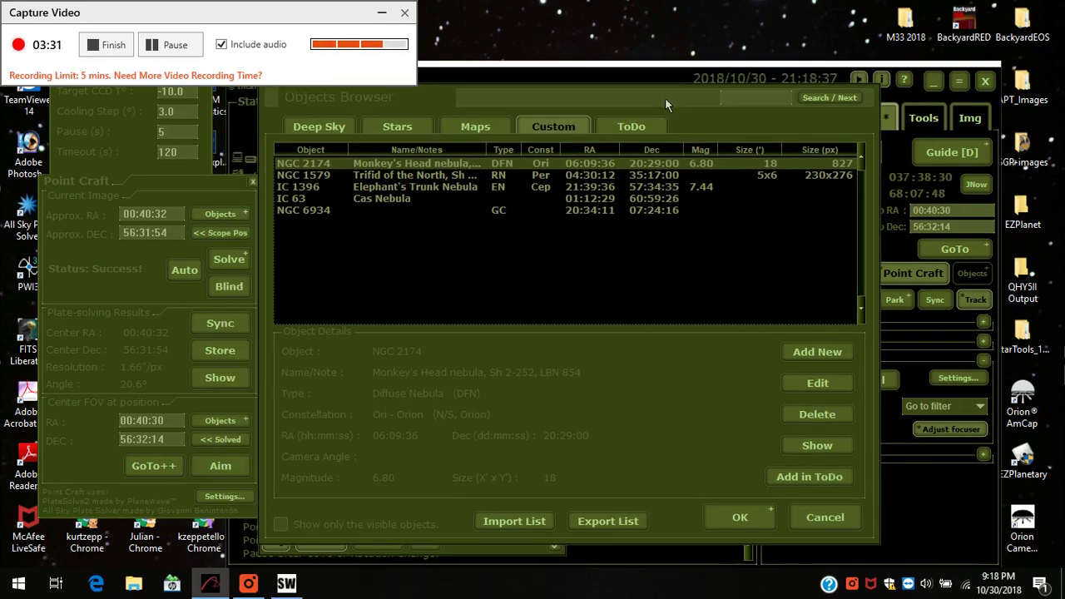
click(824, 518)
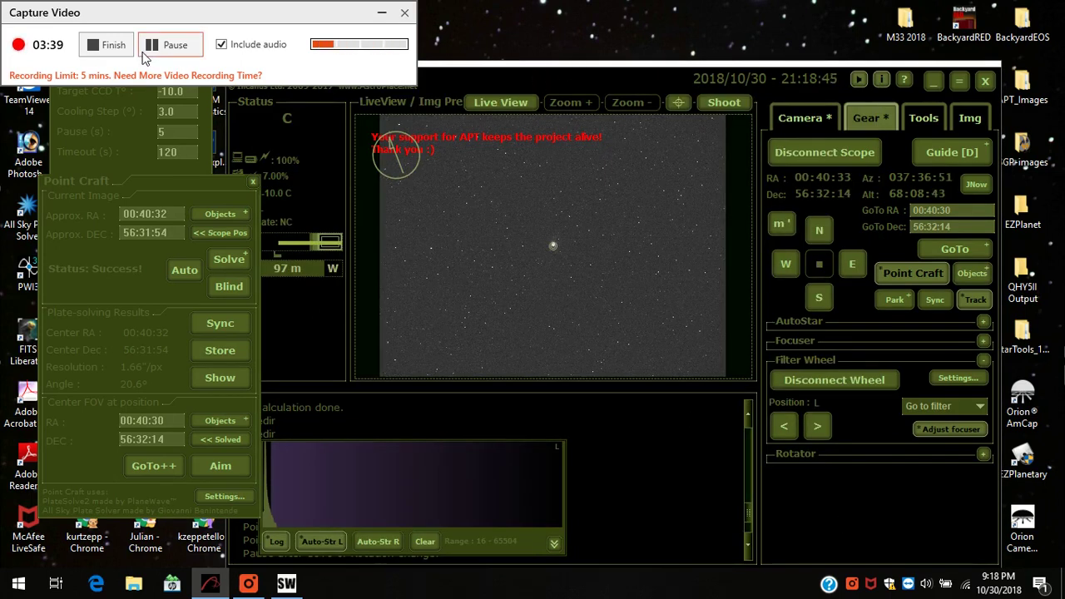
- Close the Point Craft panel, leaving Shedir centred and tracking at RA 00:40:40, Dec 56:32:14
click(174, 47)
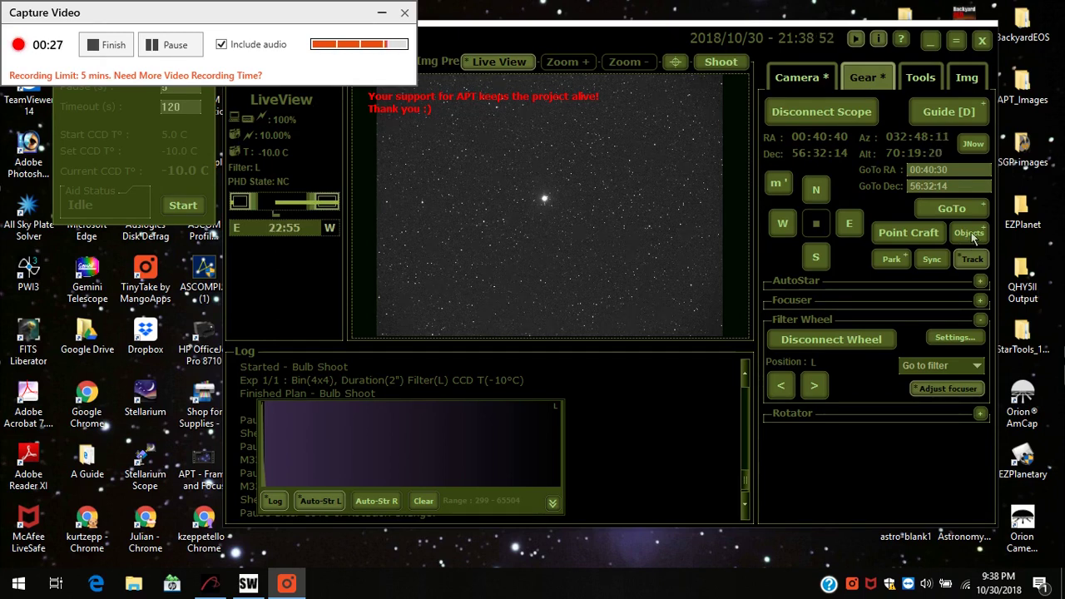
- Choose M33 from the Deep Sky catalogue and GoTo it, reaching RA 01:33:54, Dec 30:39:37
click(970, 233)
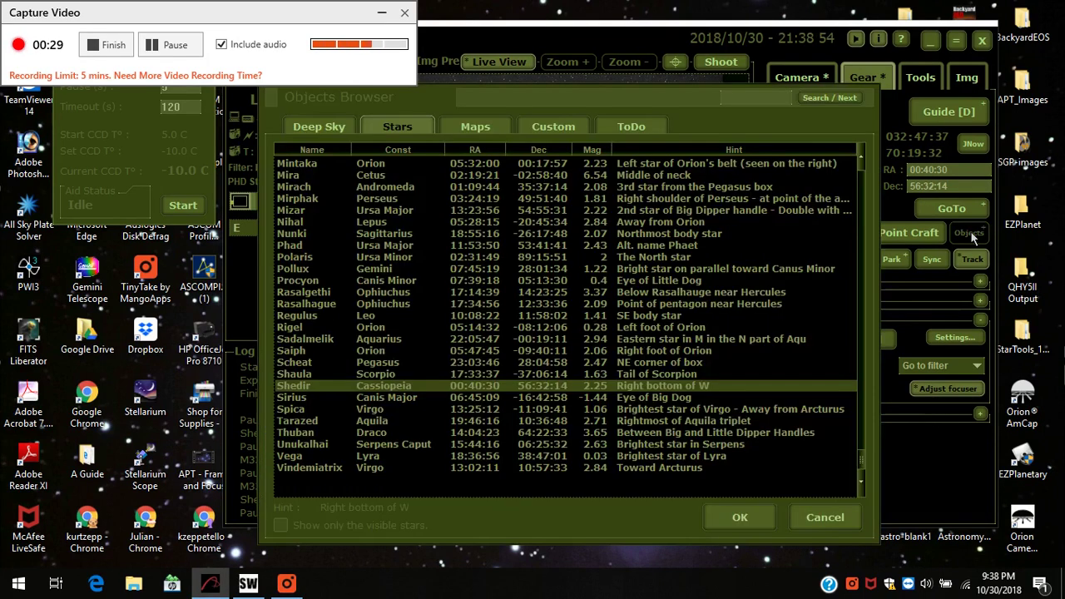
click(319, 126)
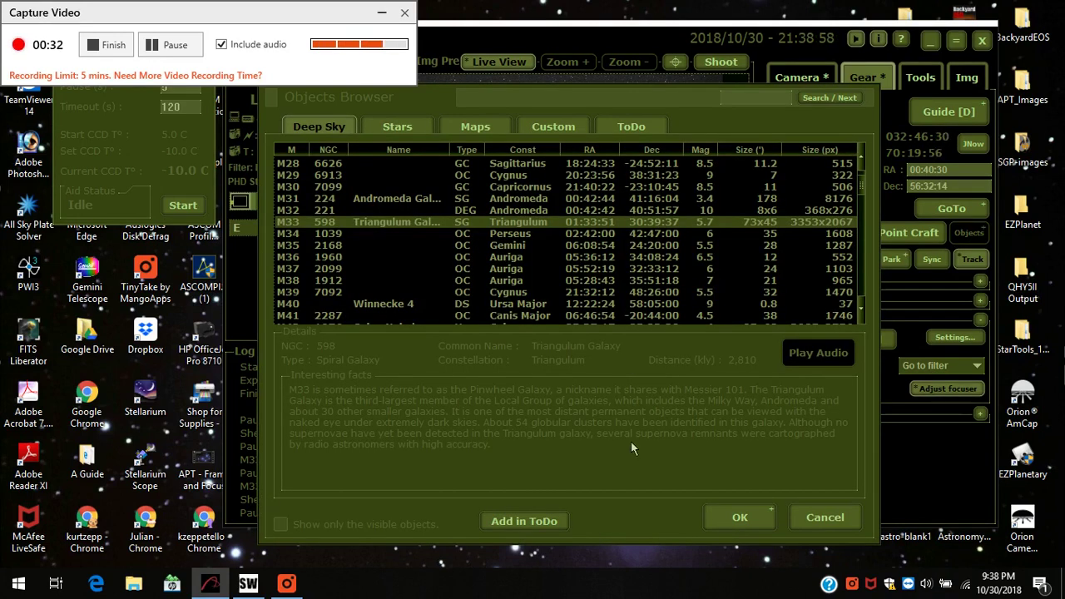
click(737, 518)
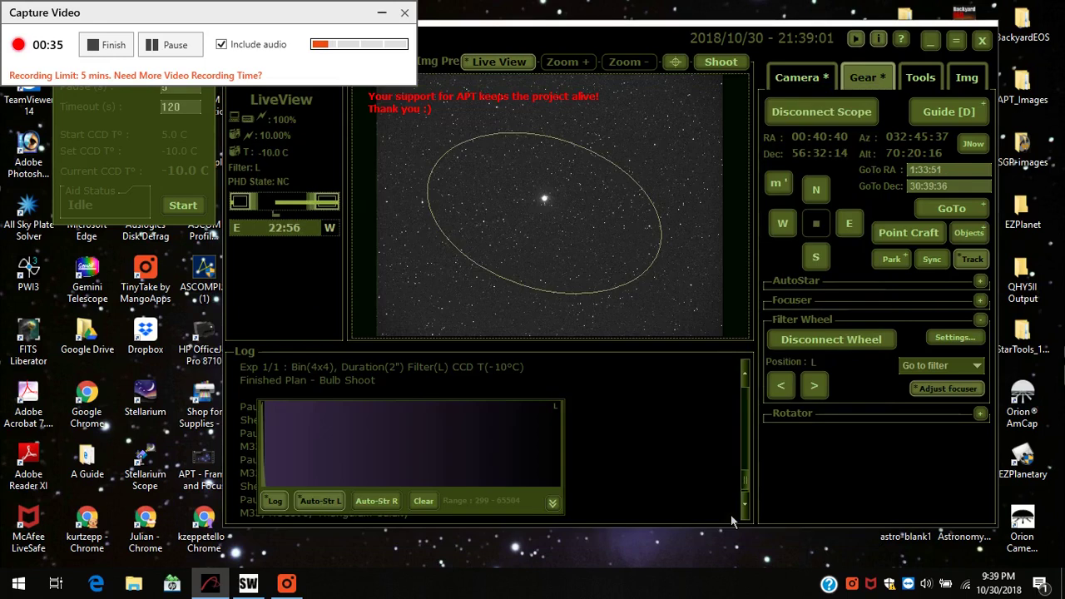
click(954, 210)
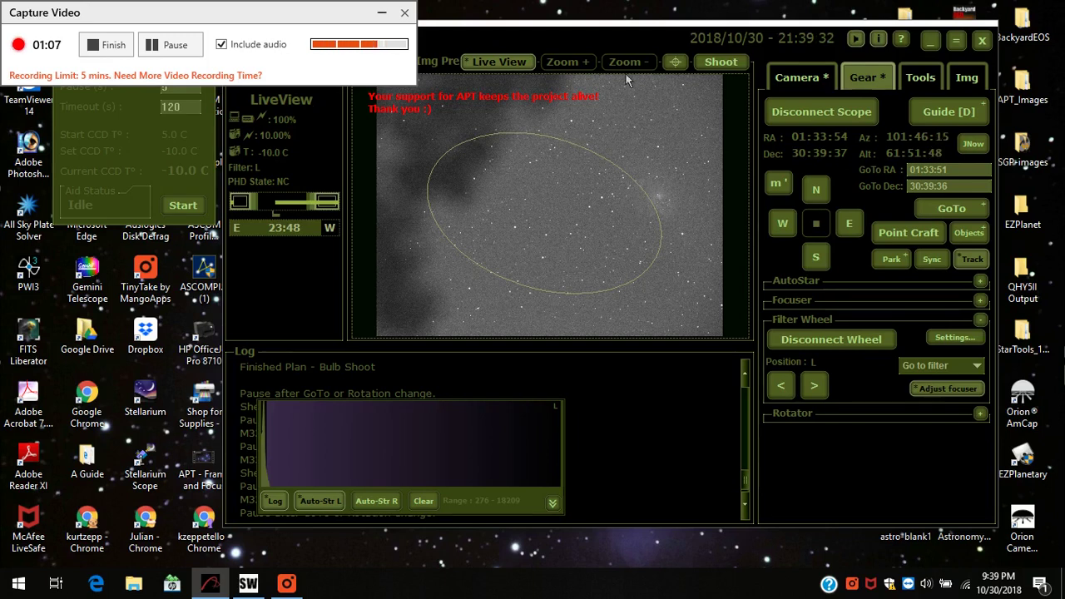
- Solve the M33 field in PointCraft from M33's catalogue position, giving centre 01:36:55 / 30:50:42
drag(675, 43, 689, 47)
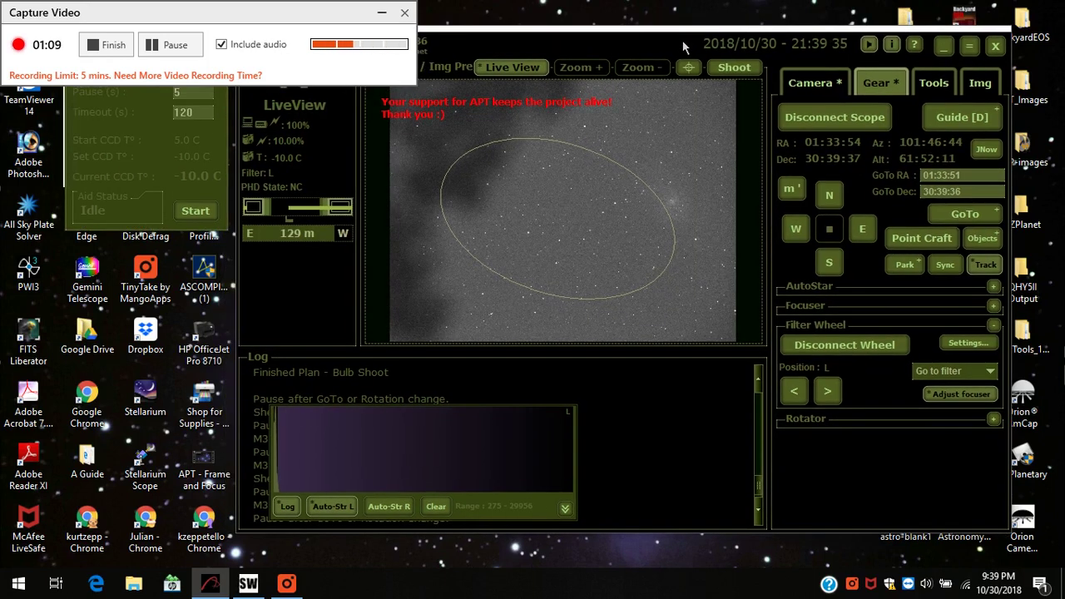
click(925, 238)
drag(636, 12, 140, 185)
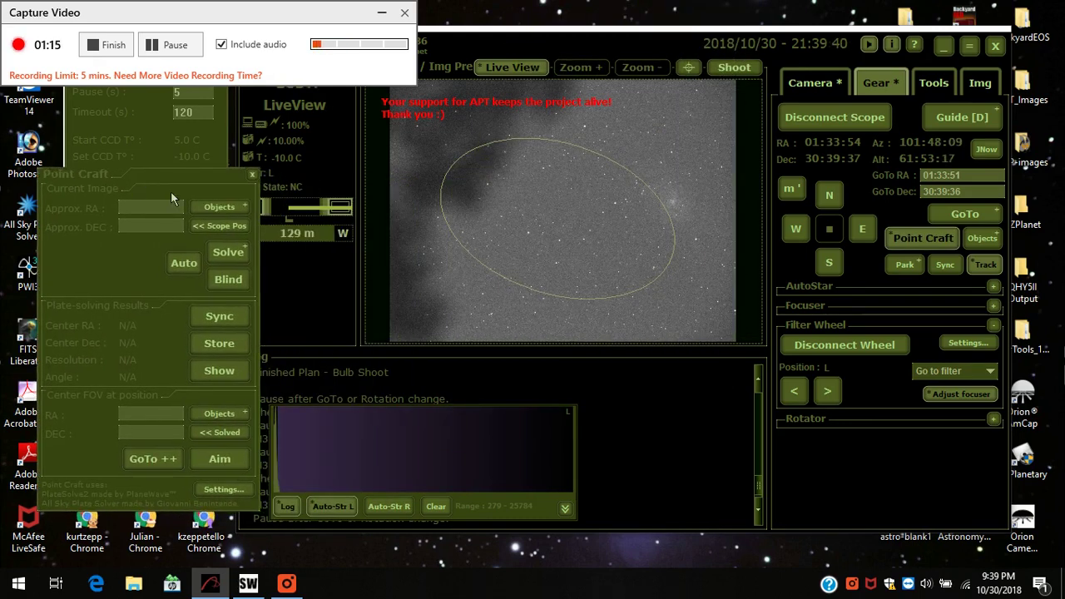
click(218, 207)
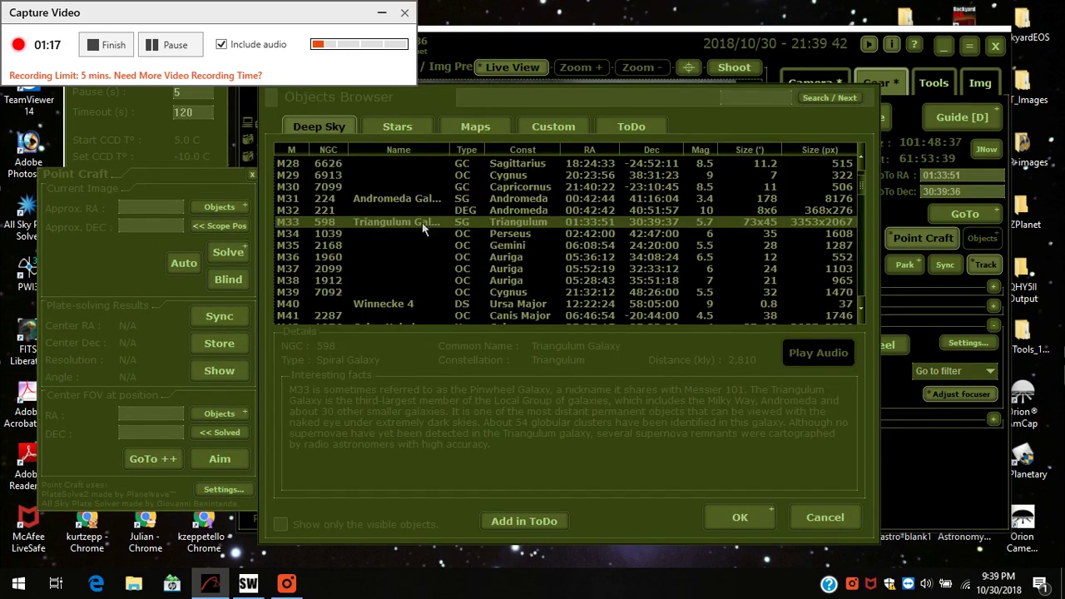
click(734, 518)
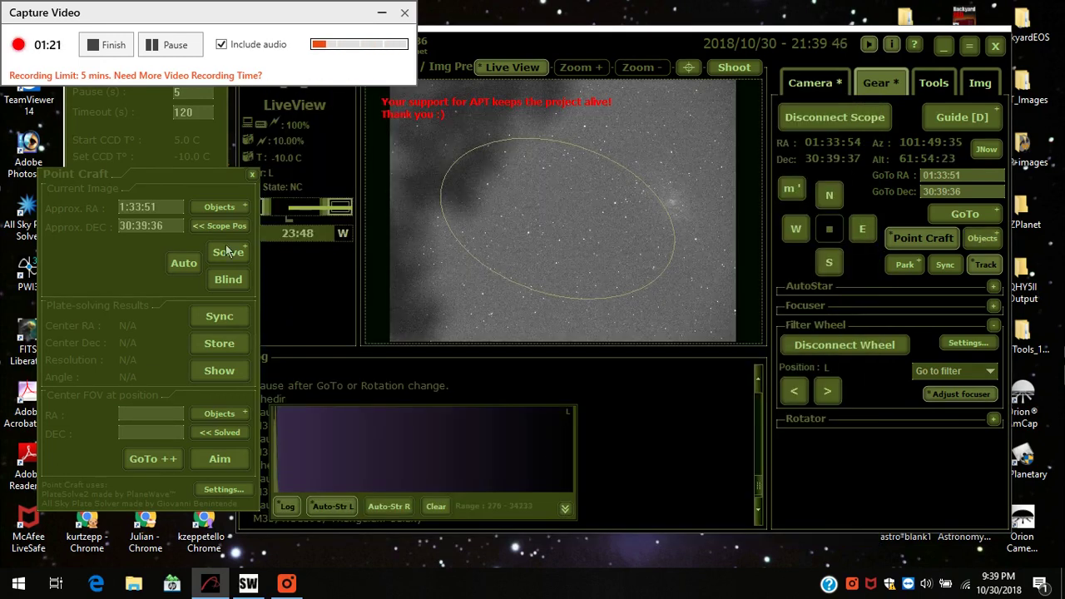
click(226, 253)
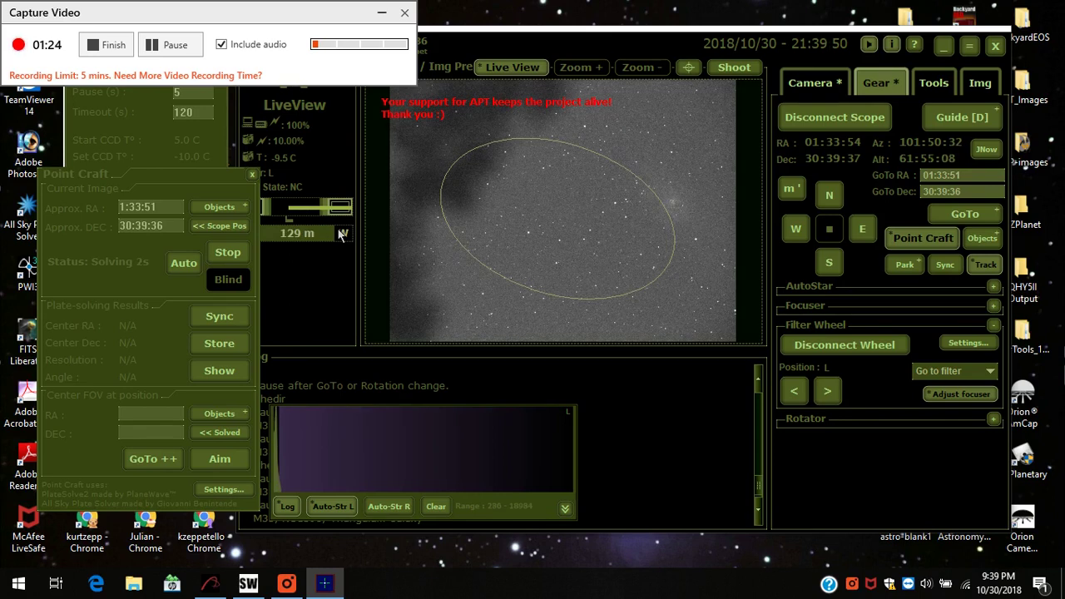
mouse_move(342, 235)
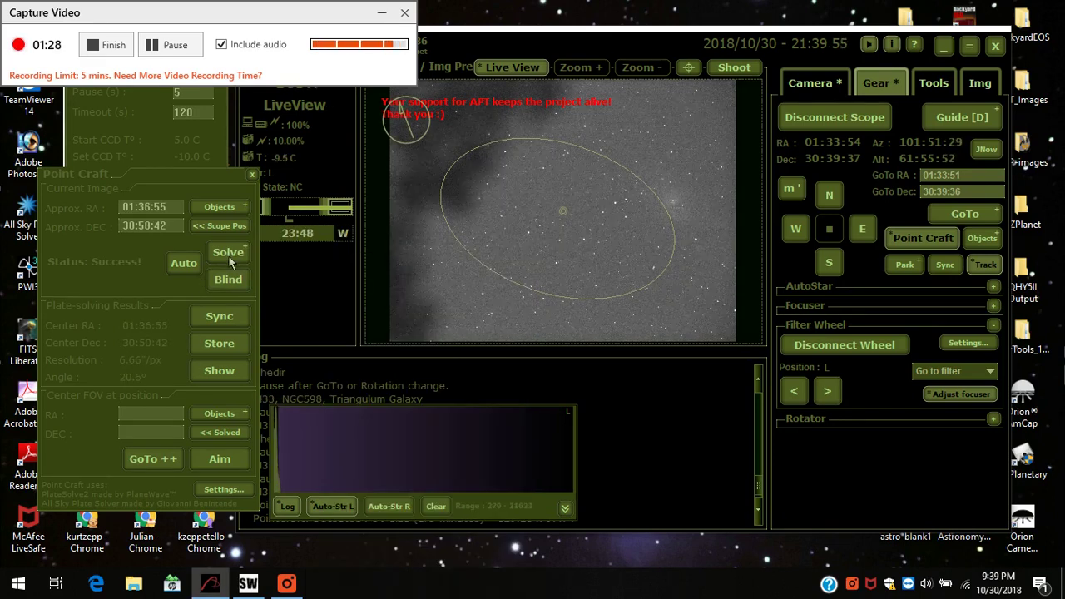
- Sync the mount, target M33 and GoTo++ until it solves at RA 01:33:55, Dec 30:39:17
click(219, 321)
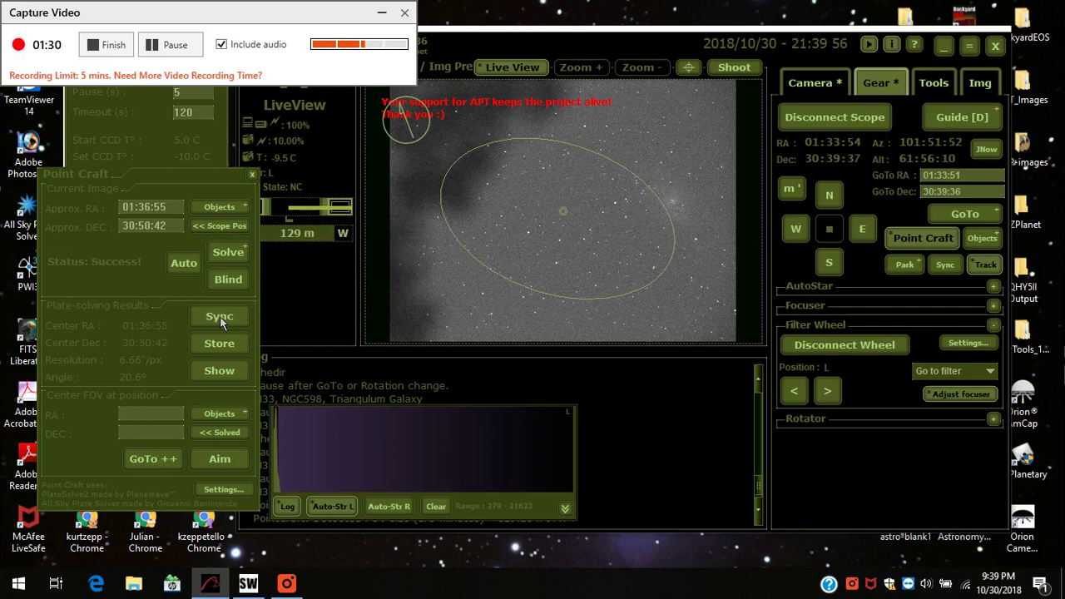
click(221, 415)
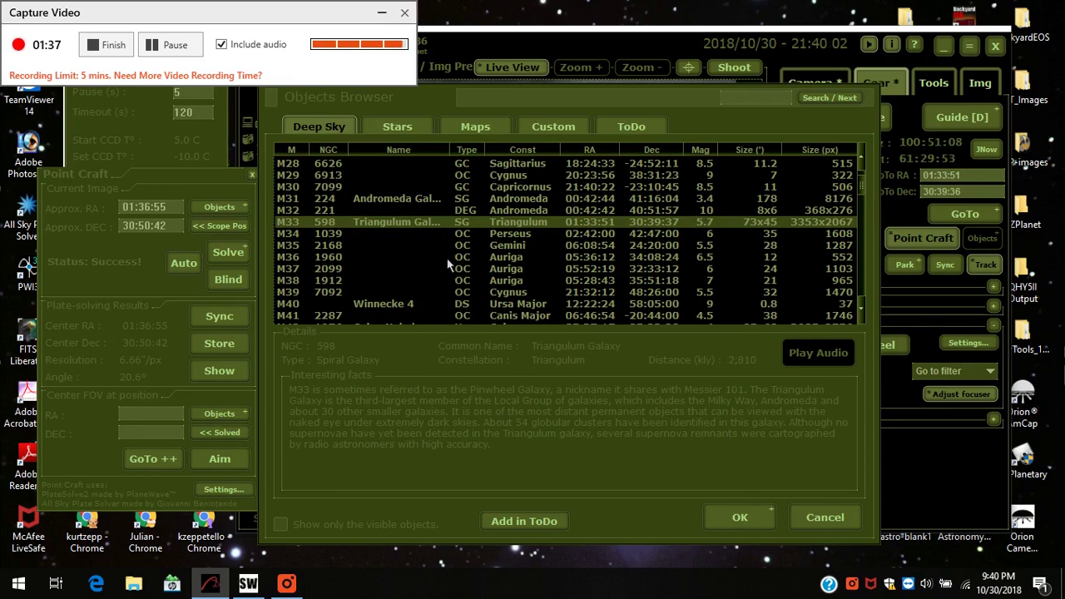
click(742, 518)
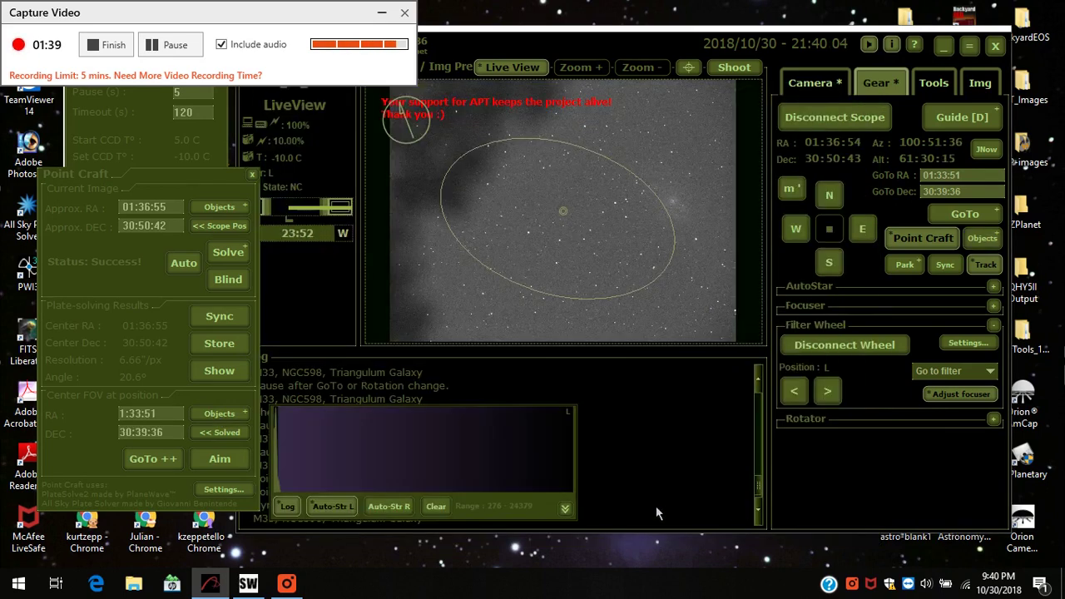
click(153, 460)
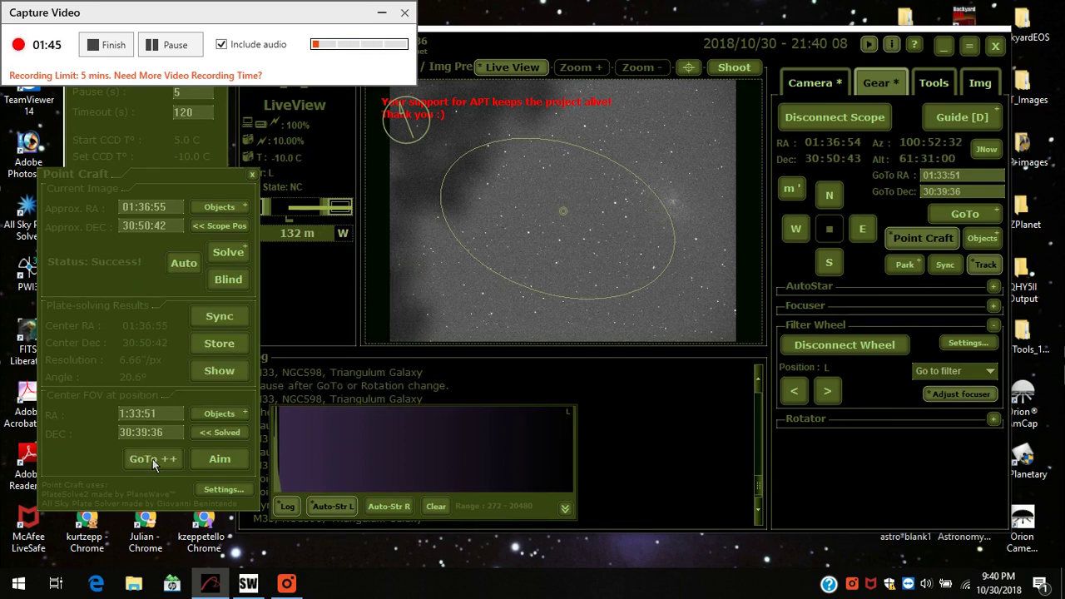
click(153, 459)
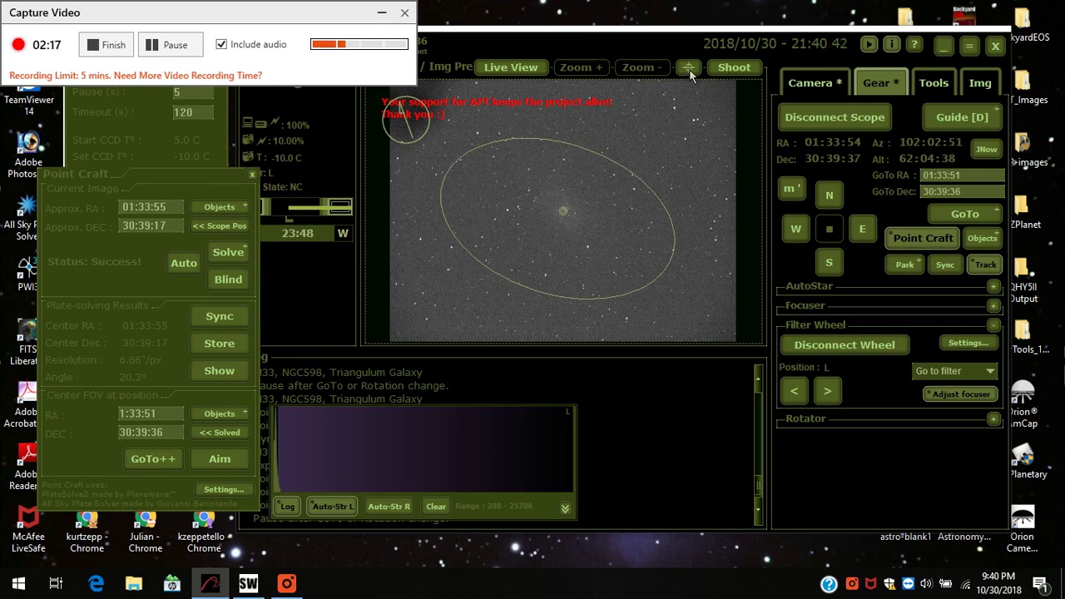
- Hide the M33 outline overlay, close Point Craft, and shift the APT window slightly left
click(687, 71)
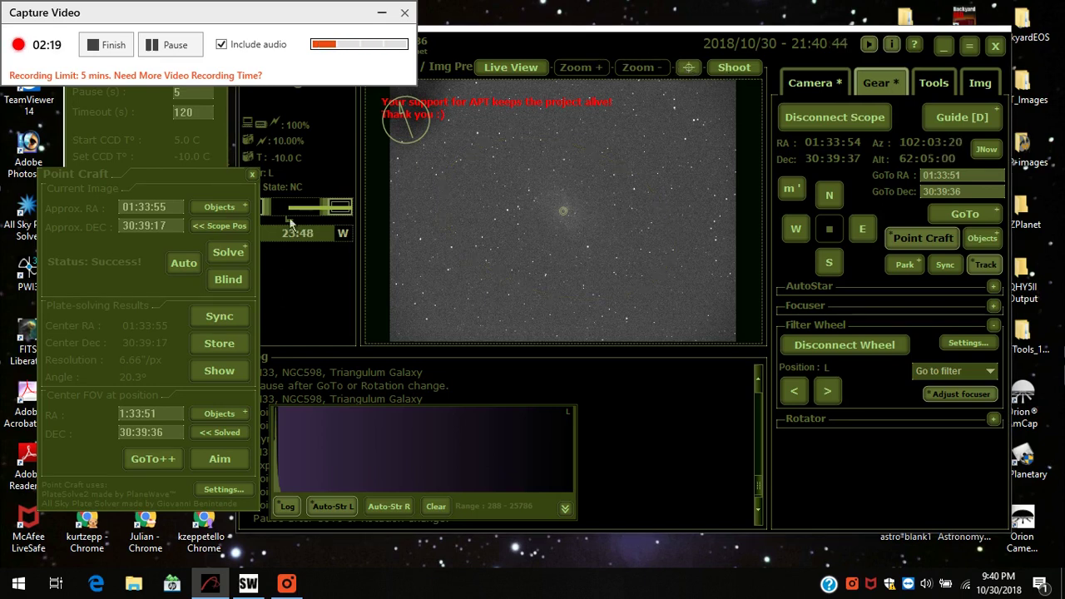
click(253, 178)
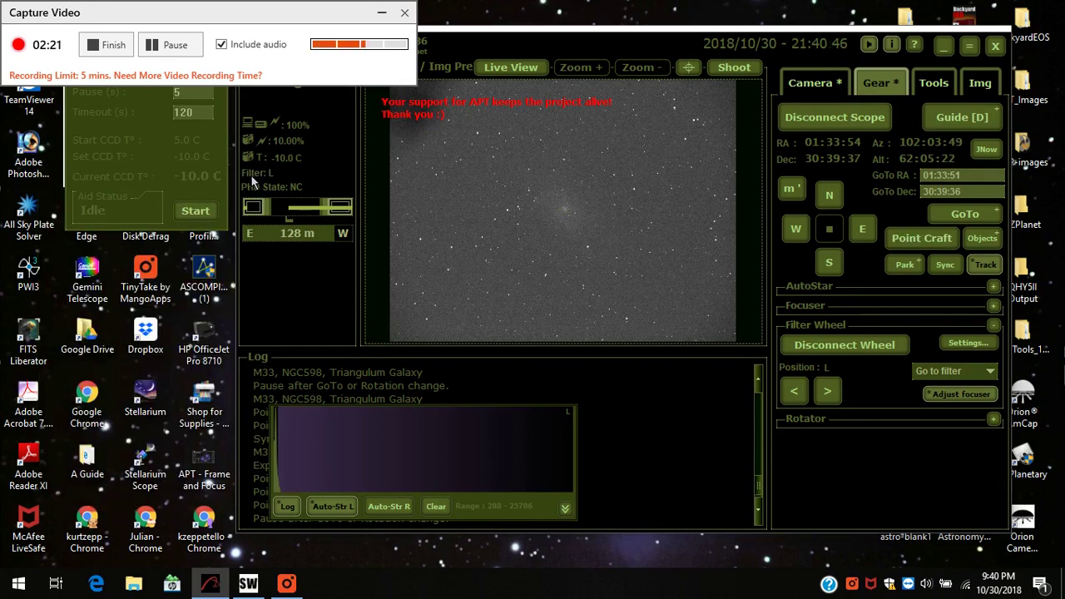
drag(792, 29, 777, 31)
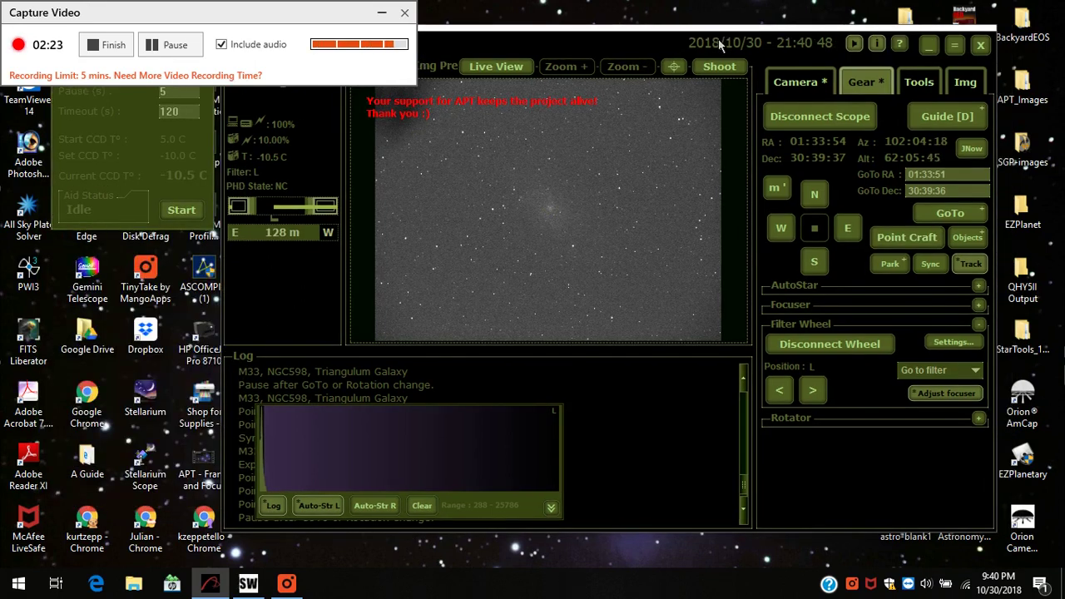